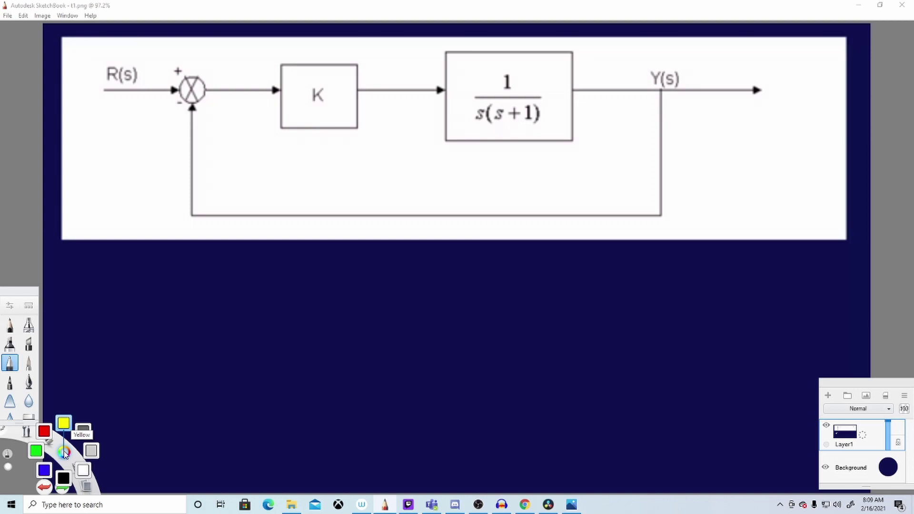
- Pick the Yellow swatch from the Lagoon colour puck as the brush colour
left_click(66, 430)
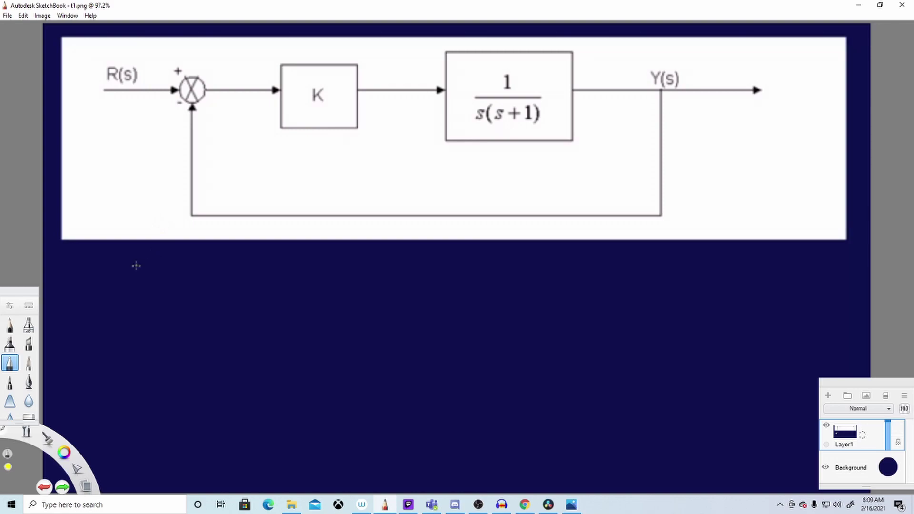
- Handwrite Y(s)/R(s) = T(s) below the block diagram
mouse_move(112, 264)
left_mouse_down()
mouse_move(123, 265)
mouse_move(116, 288)
left_mouse_up()
left_click_drag(135, 265, 133, 283)
mouse_move(143, 270)
left_mouse_down()
mouse_move(137, 283)
mouse_move(153, 296)
mouse_move(127, 318)
mouse_move(133, 326)
left_mouse_up()
mouse_move(139, 315)
left_mouse_down()
mouse_move(136, 325)
mouse_move(153, 325)
left_mouse_up()
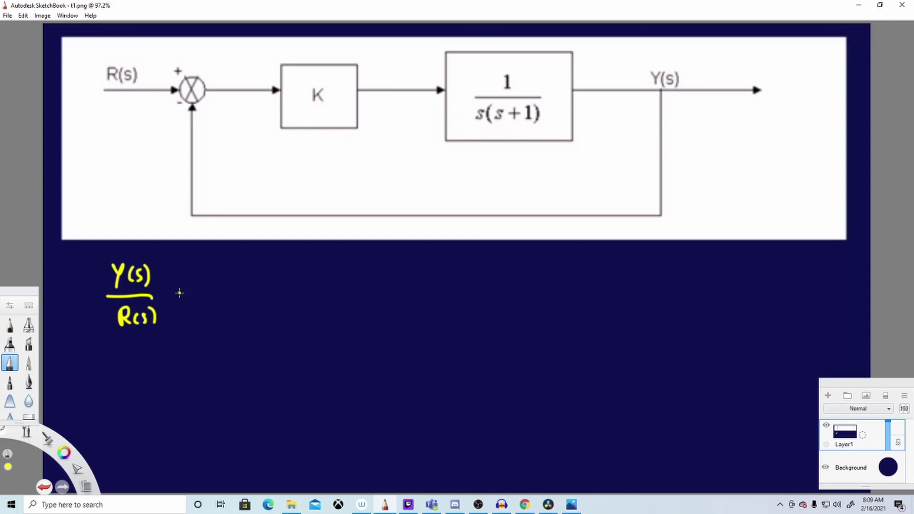
left_click_drag(181, 296, 188, 295)
mouse_move(181, 303)
left_mouse_down()
mouse_move(205, 307)
mouse_move(213, 285)
mouse_move(222, 307)
mouse_move(241, 307)
left_mouse_up()
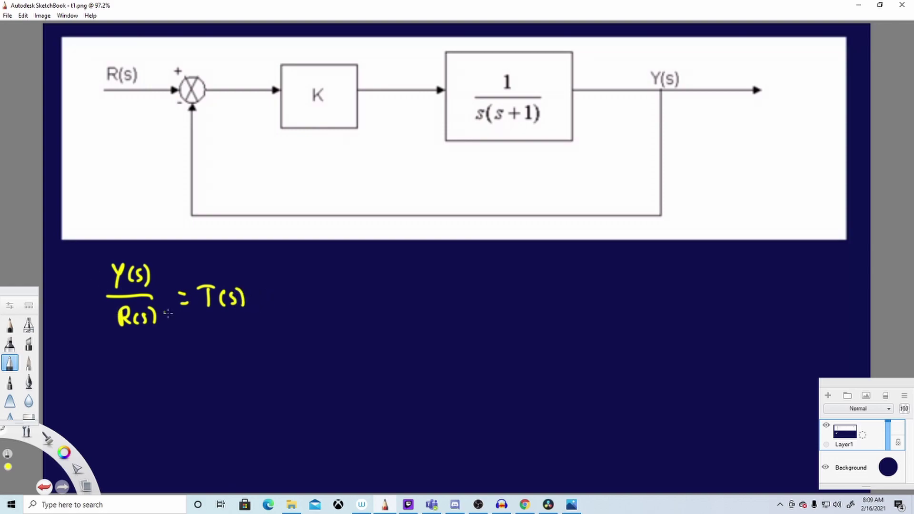
- Continue the line with = G(s)/(1+G(s)H(s))
left_click_drag(261, 295, 270, 294)
left_click_drag(263, 301, 339, 290)
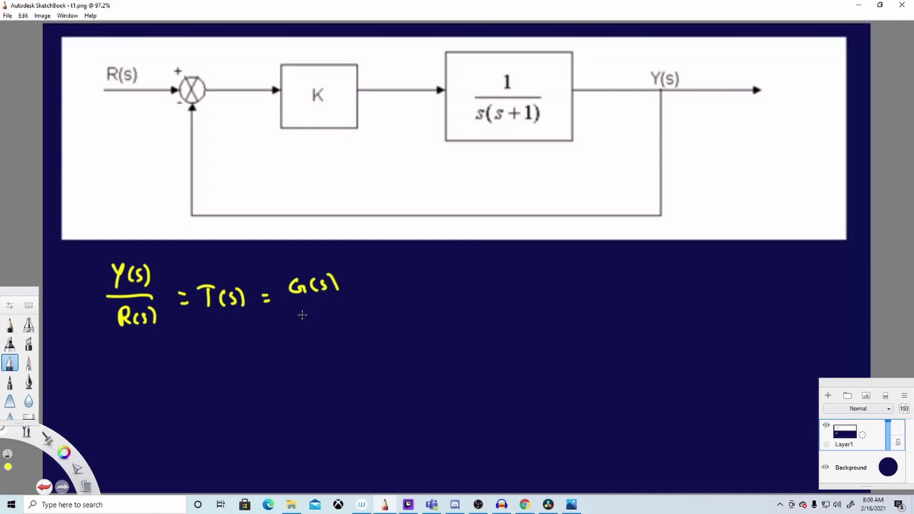
mouse_move(289, 304)
left_mouse_down()
mouse_move(353, 301)
mouse_move(304, 325)
mouse_move(312, 327)
left_mouse_up()
left_click_drag(307, 320, 385, 321)
left_click_drag(390, 307, 392, 314)
mouse_move(402, 309)
left_mouse_down()
mouse_move(395, 326)
mouse_move(409, 325)
left_mouse_up()
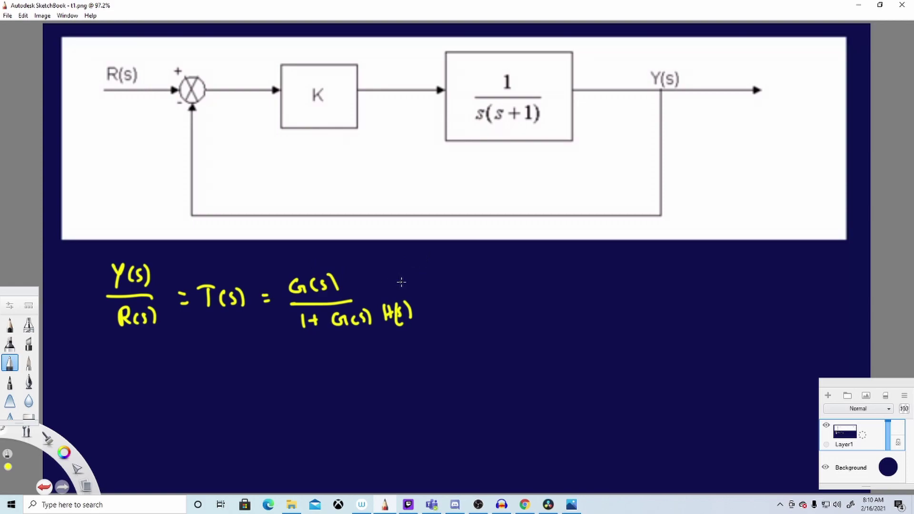
- Start a second line with Y(s)/R(s) beneath the formula
mouse_move(124, 351)
left_mouse_down()
mouse_move(130, 372)
mouse_move(148, 362)
left_mouse_up()
left_click_drag(163, 346, 155, 360)
mouse_move(164, 344)
left_mouse_down()
mouse_move(163, 363)
mouse_move(132, 403)
mouse_move(148, 402)
left_mouse_up()
left_click_drag(160, 388, 163, 402)
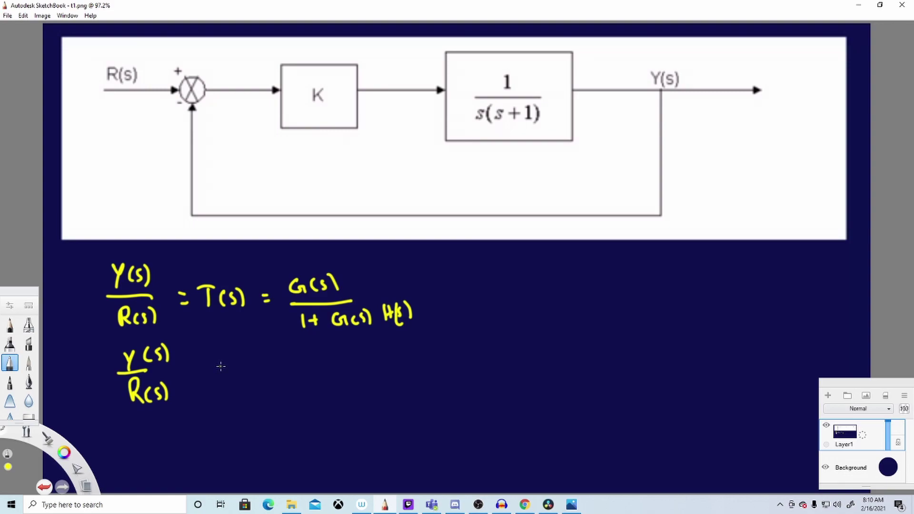
- Write = K(1/s(s+1)) as the numerator, with the main fraction bar under it
left_click_drag(215, 371, 224, 375)
left_click_drag(271, 347, 272, 366)
mouse_move(281, 348)
left_mouse_down()
mouse_move(275, 357)
mouse_move(282, 366)
mouse_move(306, 357)
mouse_move(308, 370)
left_mouse_up()
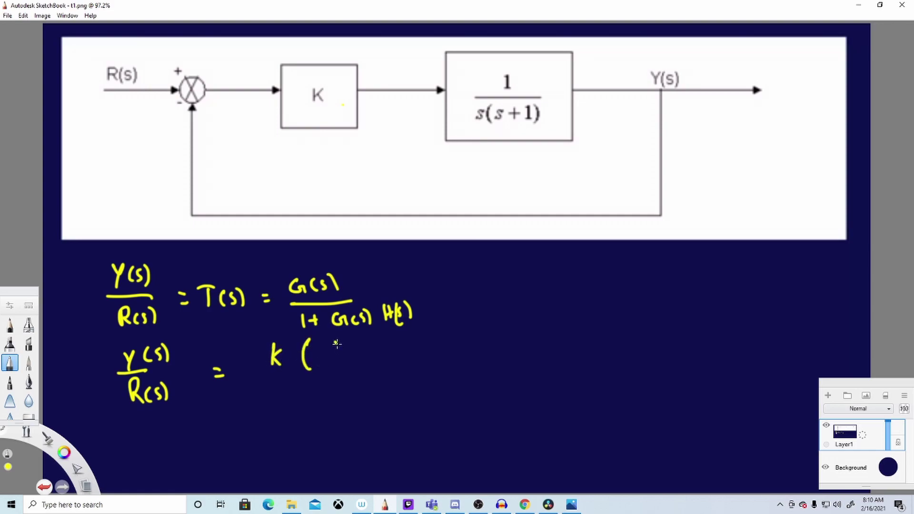
mouse_move(336, 341)
left_mouse_down()
mouse_move(336, 355)
mouse_move(354, 354)
mouse_move(326, 379)
mouse_move(367, 369)
left_mouse_up()
mouse_move(363, 364)
left_mouse_down()
mouse_move(363, 376)
mouse_move(376, 378)
left_mouse_up()
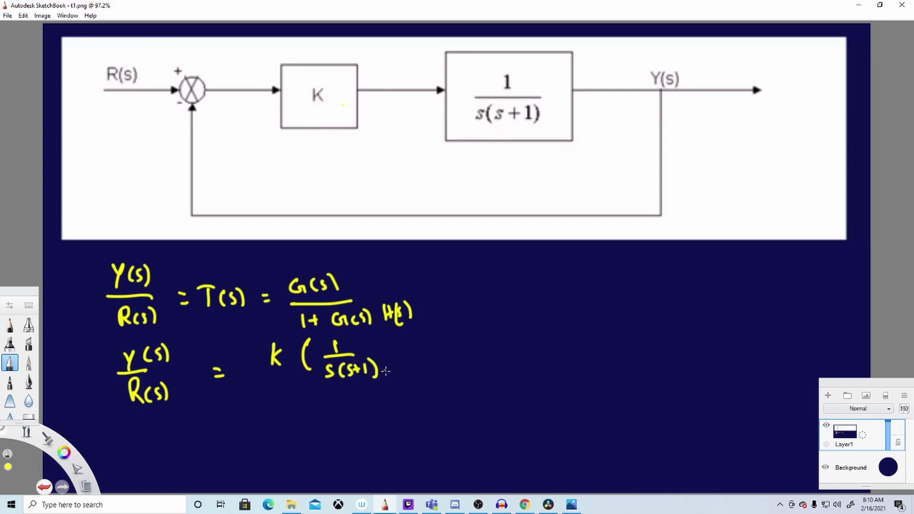
left_click_drag(381, 338, 386, 374)
left_click_drag(251, 389, 387, 381)
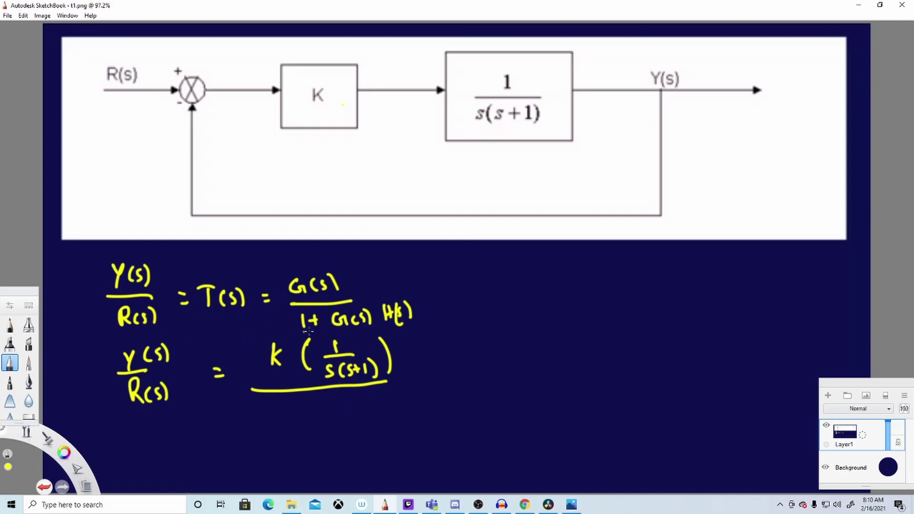
- Write the denominator 1+K(1/s(s+1)) and mark H(s) as (1)
mouse_move(267, 405)
left_mouse_down()
mouse_move(268, 420)
mouse_move(291, 412)
left_mouse_up()
mouse_move(395, 282)
left_mouse_down()
mouse_move(393, 292)
mouse_move(406, 291)
left_mouse_up()
mouse_move(308, 402)
left_mouse_down()
mouse_move(302, 421)
mouse_move(322, 422)
left_mouse_up()
left_click_drag(348, 393, 375, 400)
mouse_move(346, 412)
left_mouse_down()
mouse_move(340, 423)
mouse_move(383, 413)
left_mouse_up()
mouse_move(378, 409)
left_mouse_down()
mouse_move(378, 420)
mouse_move(393, 423)
left_mouse_up()
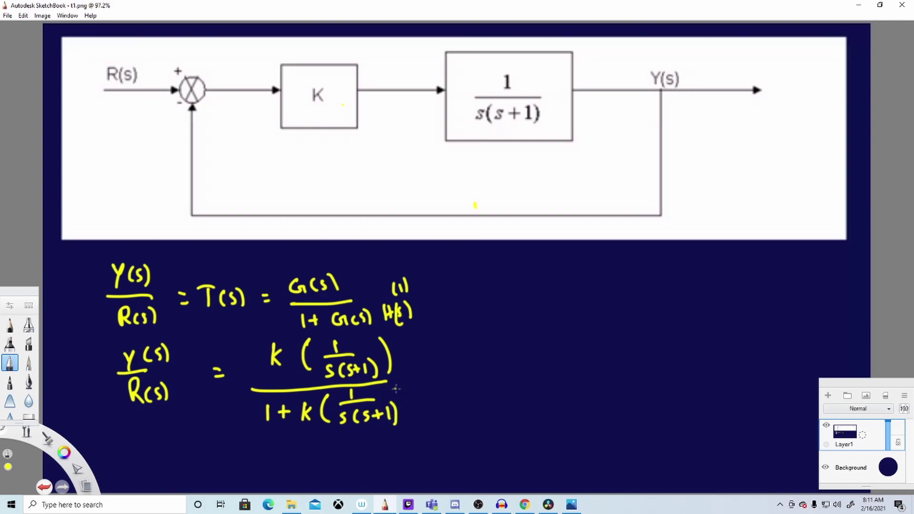
left_click_drag(404, 391, 406, 426)
- Draw a red box around the substituted equation, then switch the colour to white
left_click(66, 453)
left_click(44, 431)
mouse_move(98, 339)
left_mouse_down()
mouse_move(90, 436)
mouse_move(103, 340)
mouse_move(430, 333)
mouse_move(439, 438)
mouse_move(226, 416)
mouse_move(99, 432)
left_mouse_up()
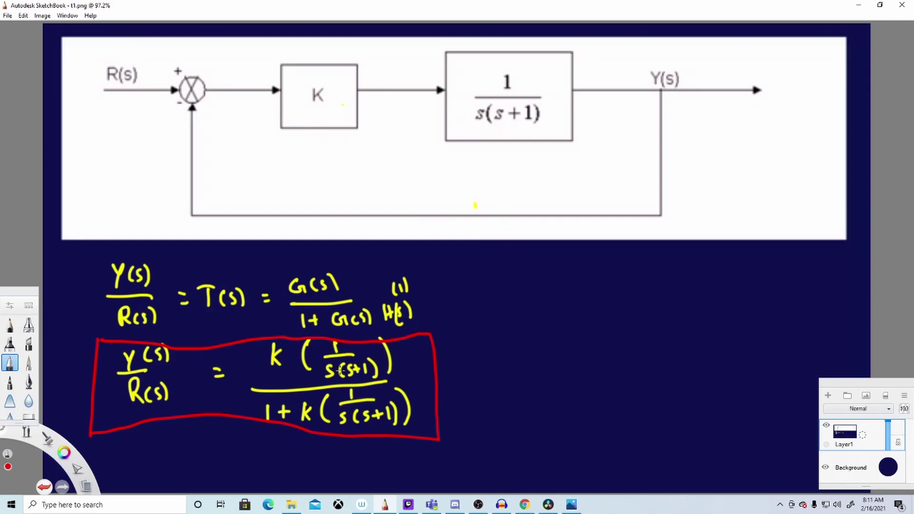
mouse_move(67, 457)
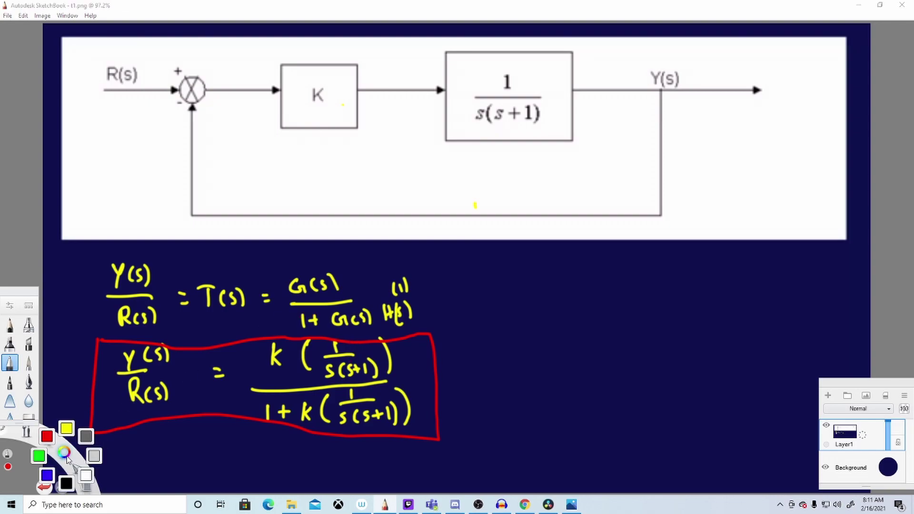
left_click(86, 476)
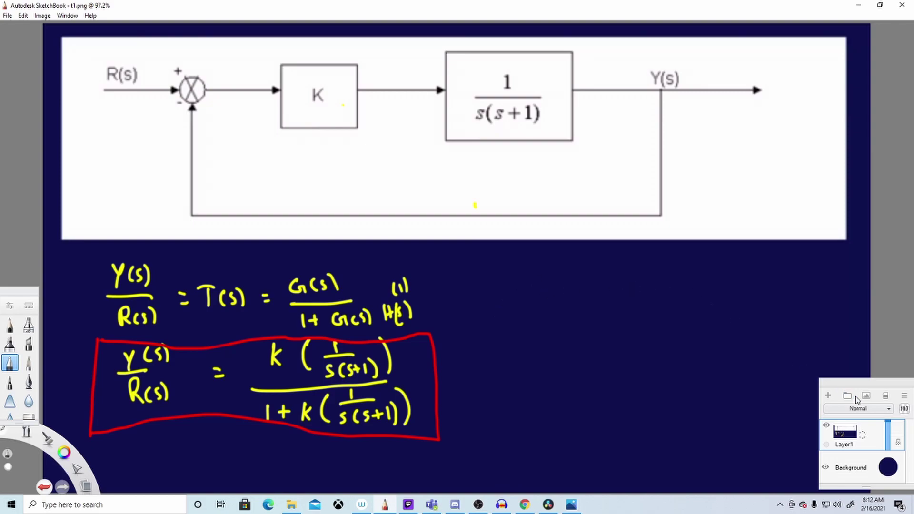
- Move the Layers panel aside and write a red E(s) label after the summing junction
left_click_drag(844, 380, 890, 374)
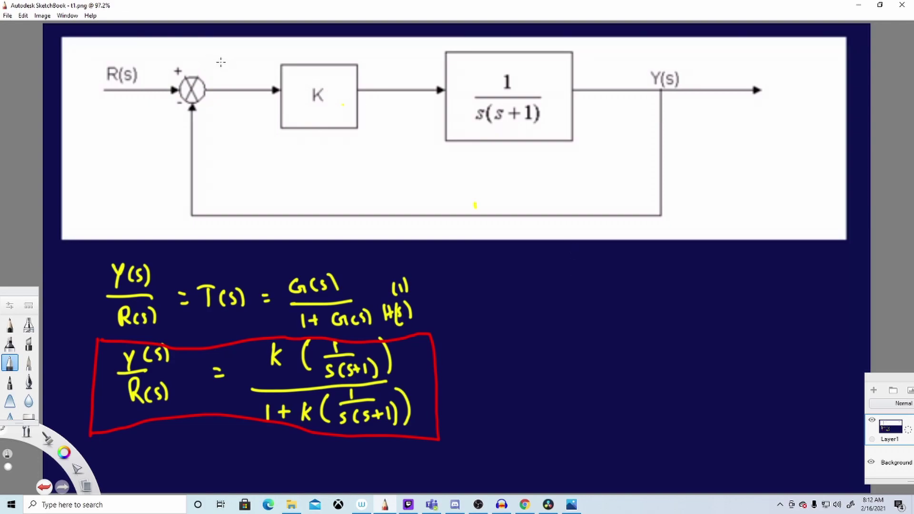
mouse_move(65, 455)
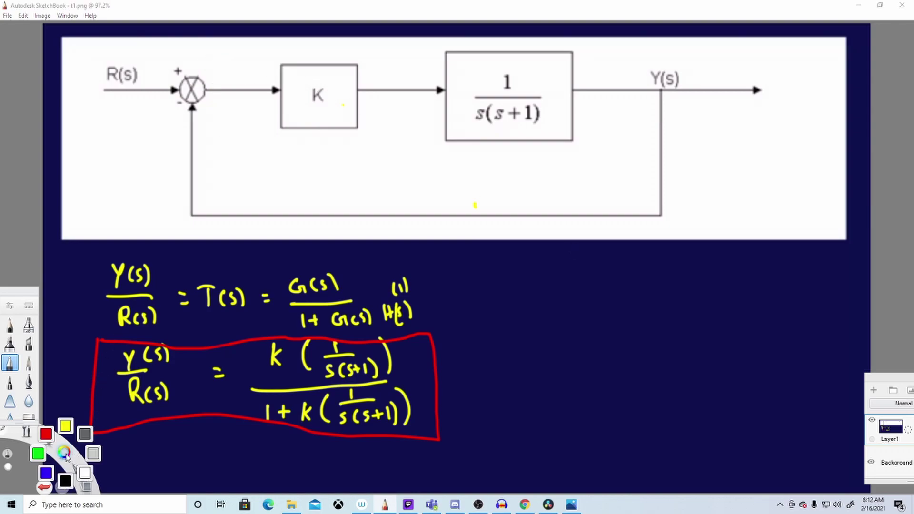
left_click(46, 434)
mouse_move(226, 58)
left_mouse_down()
mouse_move(224, 73)
mouse_move(231, 68)
left_mouse_up()
mouse_move(241, 58)
left_mouse_down()
mouse_move(236, 67)
mouse_move(247, 69)
left_mouse_up()
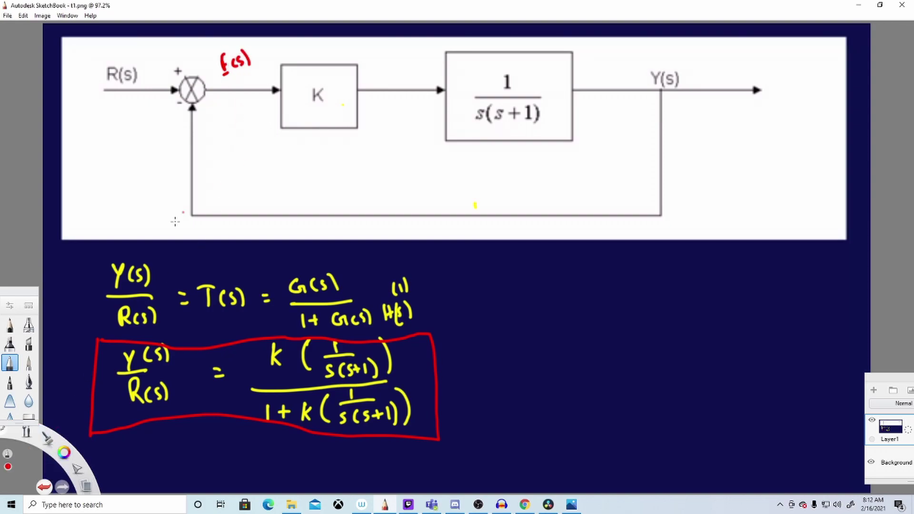
- In white, write E(s) = R(s) − Y(s) to the right of the boxed result
mouse_move(66, 453)
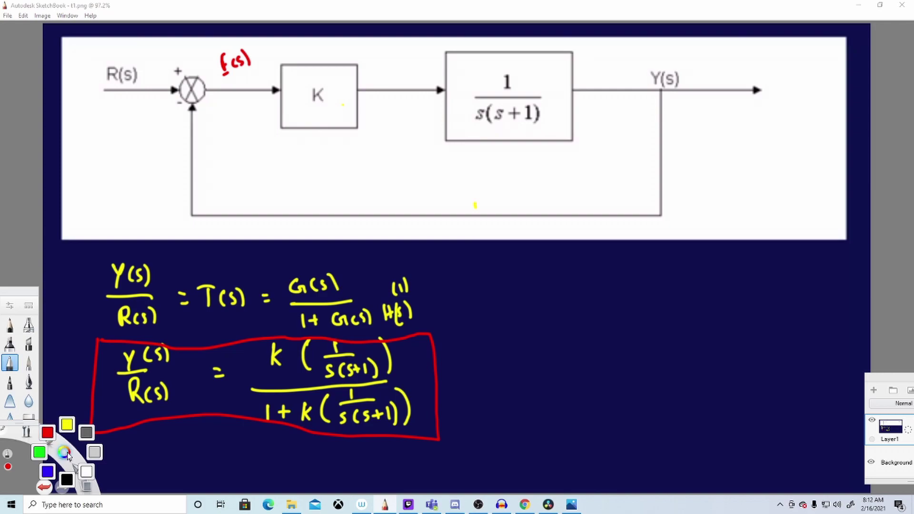
left_click(86, 472)
mouse_move(512, 254)
left_mouse_down()
mouse_move(505, 274)
mouse_move(546, 279)
mouse_move(570, 266)
left_mouse_up()
left_click_drag(560, 275, 580, 281)
mouse_move(580, 260)
left_mouse_down()
mouse_move(589, 281)
mouse_move(603, 279)
left_mouse_up()
mouse_move(613, 260)
left_mouse_down()
mouse_move(615, 280)
mouse_move(670, 270)
left_mouse_up()
mouse_move(675, 258)
left_mouse_down()
mouse_move(666, 282)
mouse_move(696, 278)
left_mouse_up()
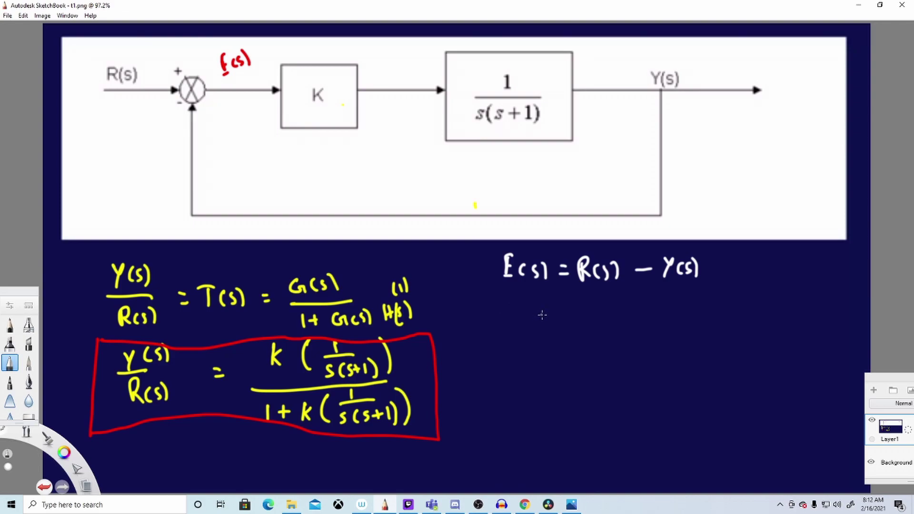
- Write Y(s) = K(1/s(s+1)) E(s) on the line below
left_click_drag(521, 306, 527, 318)
mouse_move(532, 305)
left_mouse_down()
mouse_move(557, 319)
mouse_move(605, 318)
left_mouse_up()
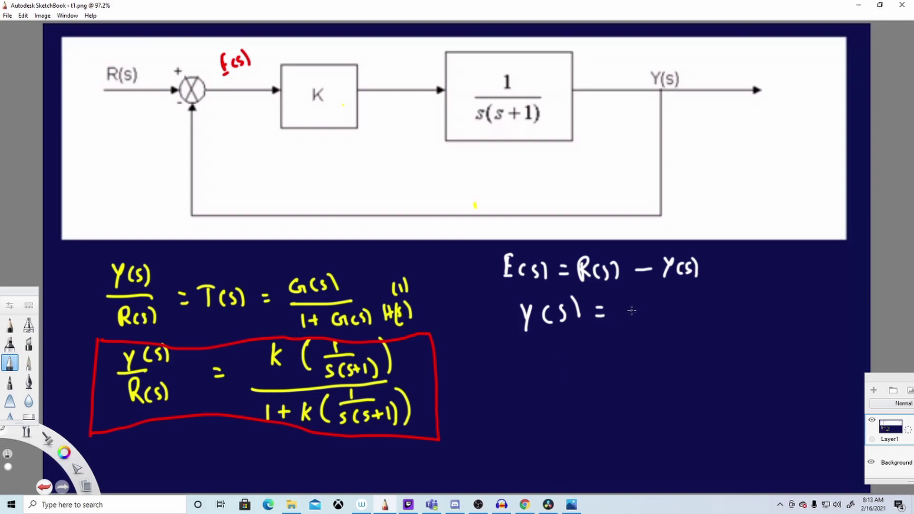
mouse_move(629, 304)
left_mouse_down()
mouse_move(693, 301)
mouse_move(682, 309)
mouse_move(703, 313)
mouse_move(679, 328)
mouse_move(729, 321)
left_mouse_up()
mouse_move(724, 316)
left_mouse_down()
mouse_move(723, 329)
mouse_move(738, 330)
left_mouse_up()
left_click_drag(744, 309, 747, 328)
left_click_drag(750, 292, 753, 333)
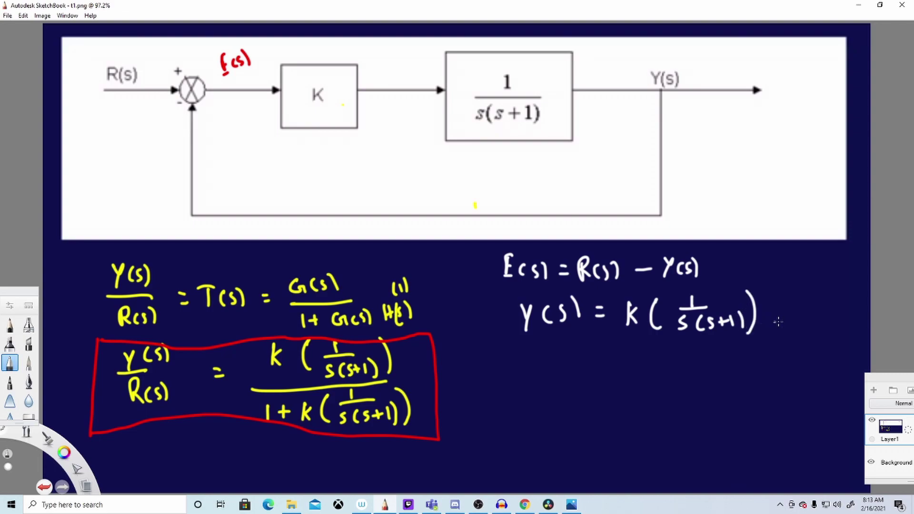
left_click_drag(775, 304, 775, 320)
left_click_drag(775, 305, 782, 312)
left_click_drag(775, 319, 822, 318)
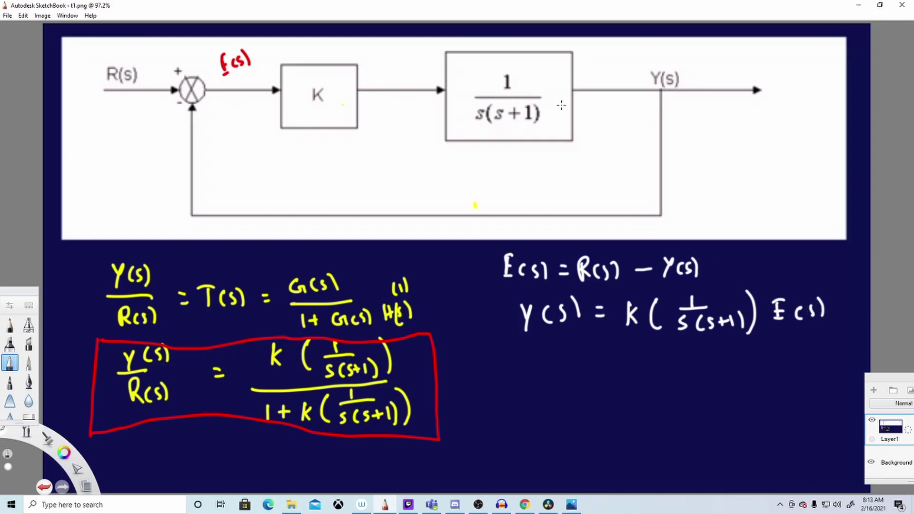